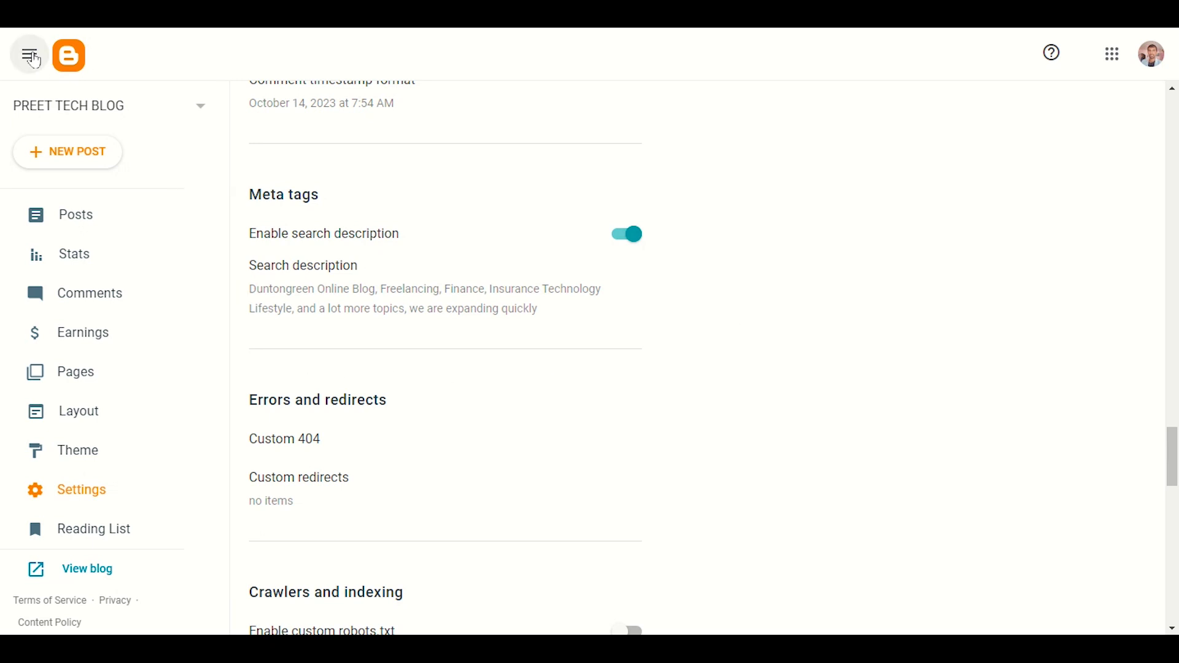
Reopen blog Settings and find the Posts section with Lazy load images and WebP image serving on
{"action": "left_click", "coordinate": [104, 505]}
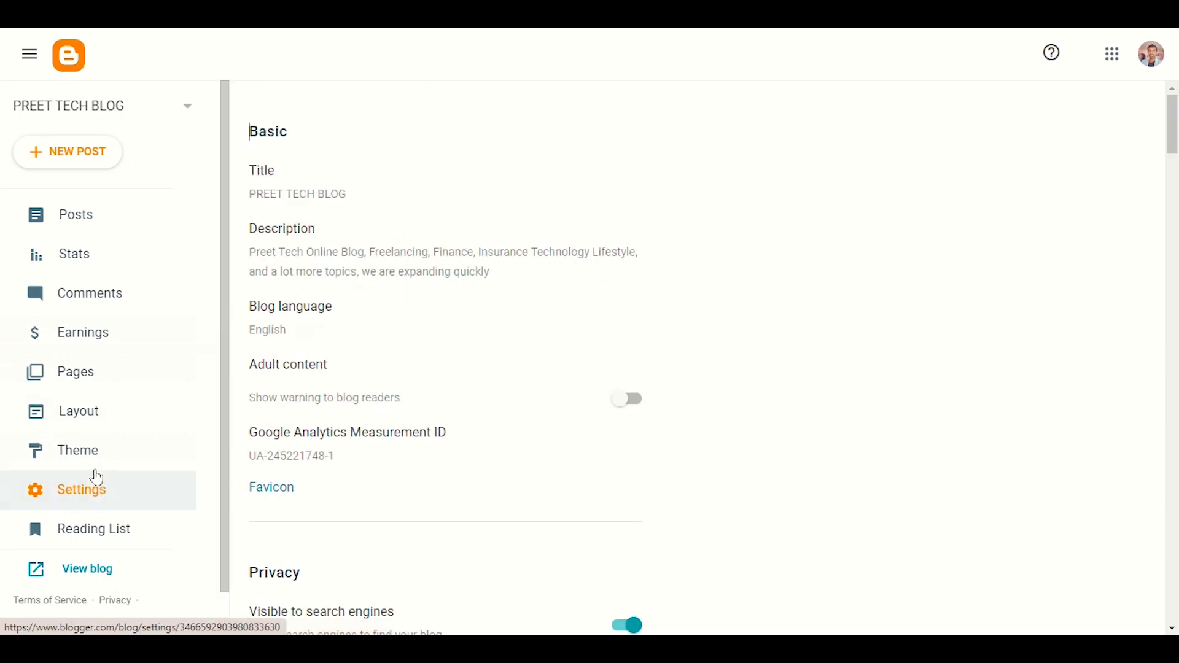
{"action": "scroll", "coordinate": [594, 307], "scroll_direction": "down", "scroll_amount": 5}
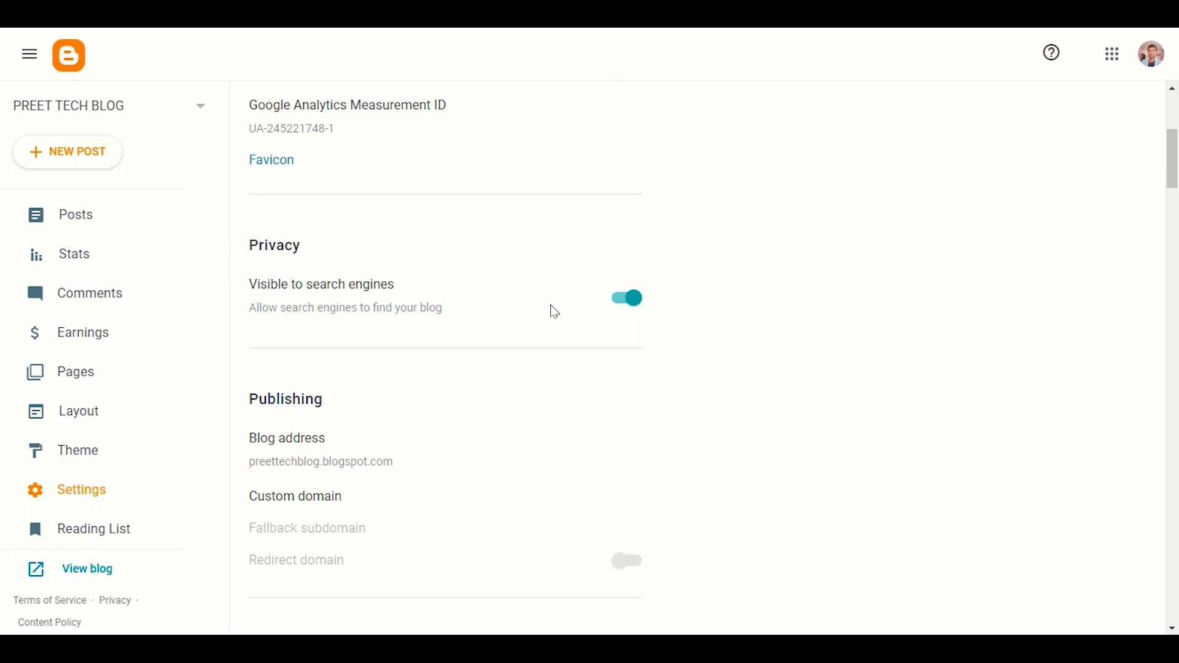
{"action": "scroll", "coordinate": [554, 312], "scroll_direction": "down", "scroll_amount": 10}
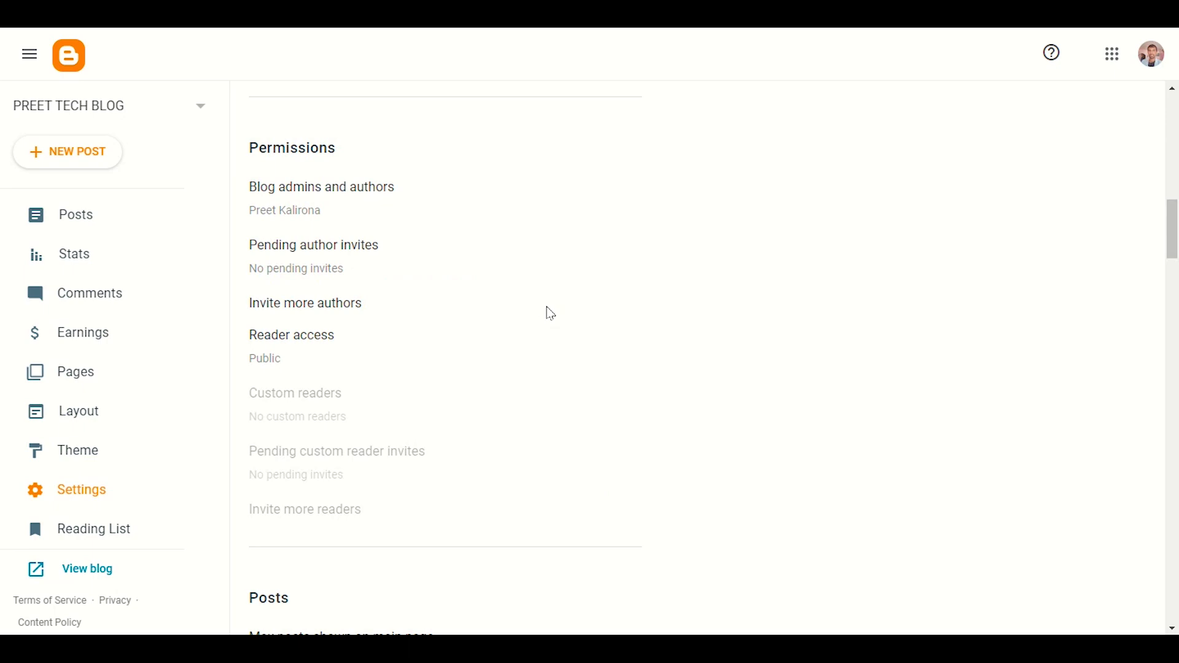
{"action": "scroll", "coordinate": [550, 314], "scroll_direction": "down", "scroll_amount": 6}
{"action": "scroll", "coordinate": [546, 314], "scroll_direction": "up", "scroll_amount": 5}
{"action": "scroll", "coordinate": [547, 315], "scroll_direction": "down", "scroll_amount": 5}
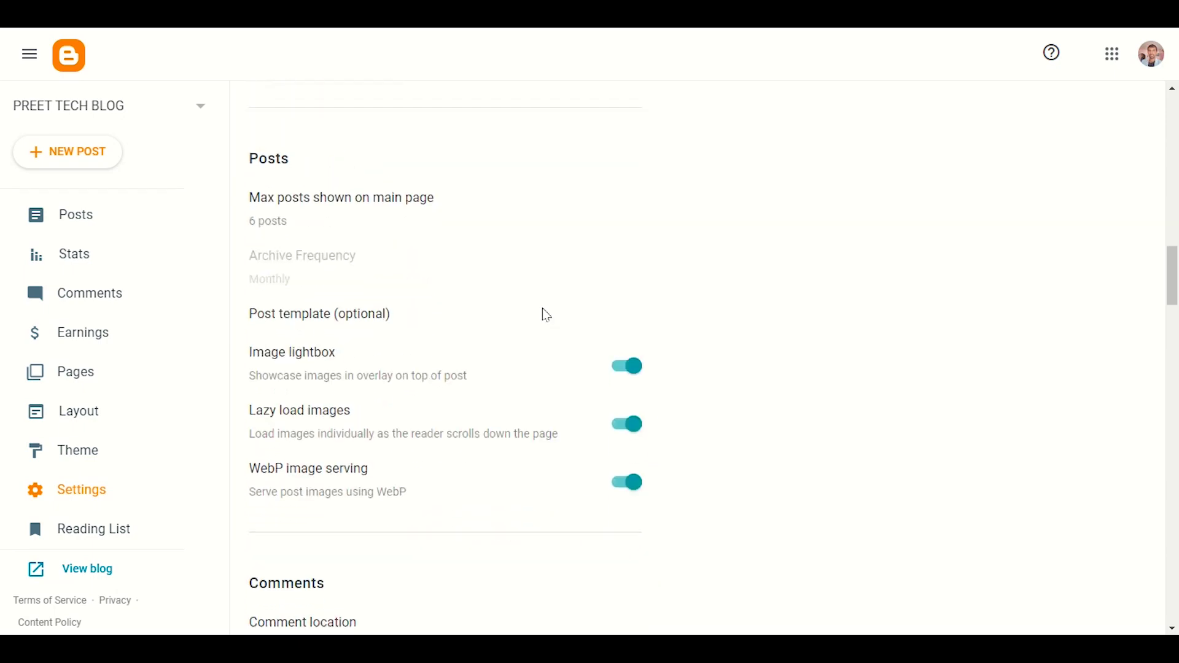
{"action": "scroll", "coordinate": [545, 315], "scroll_direction": "down", "scroll_amount": 16}
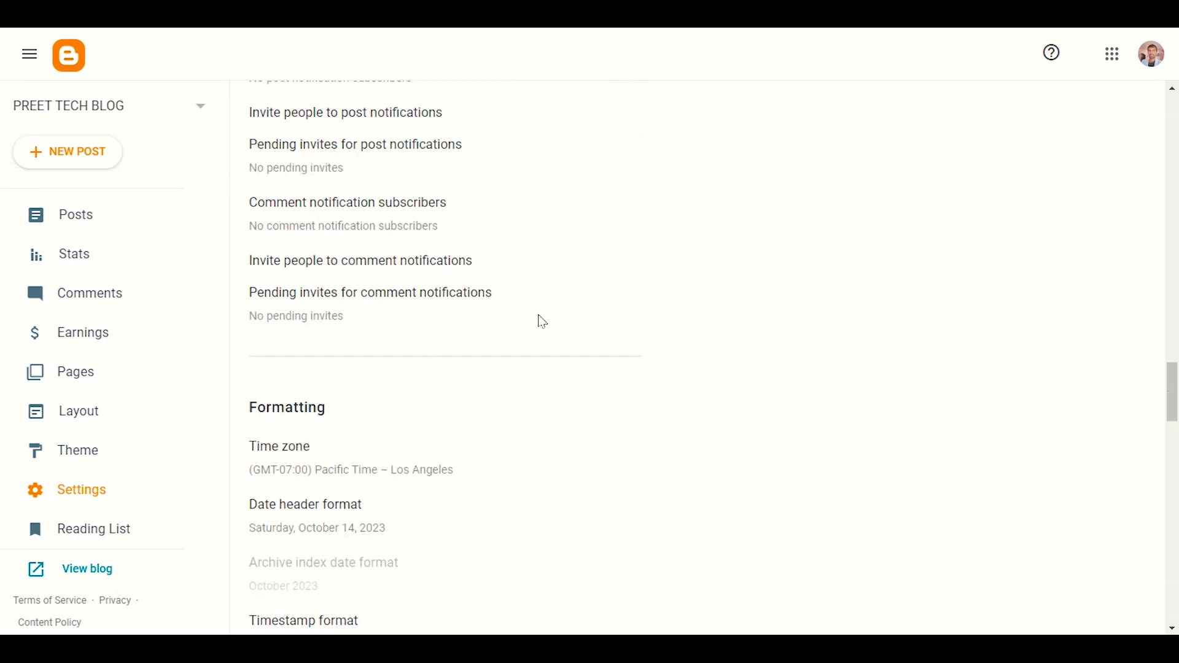
{"action": "scroll", "coordinate": [543, 321], "scroll_direction": "down", "scroll_amount": 13}
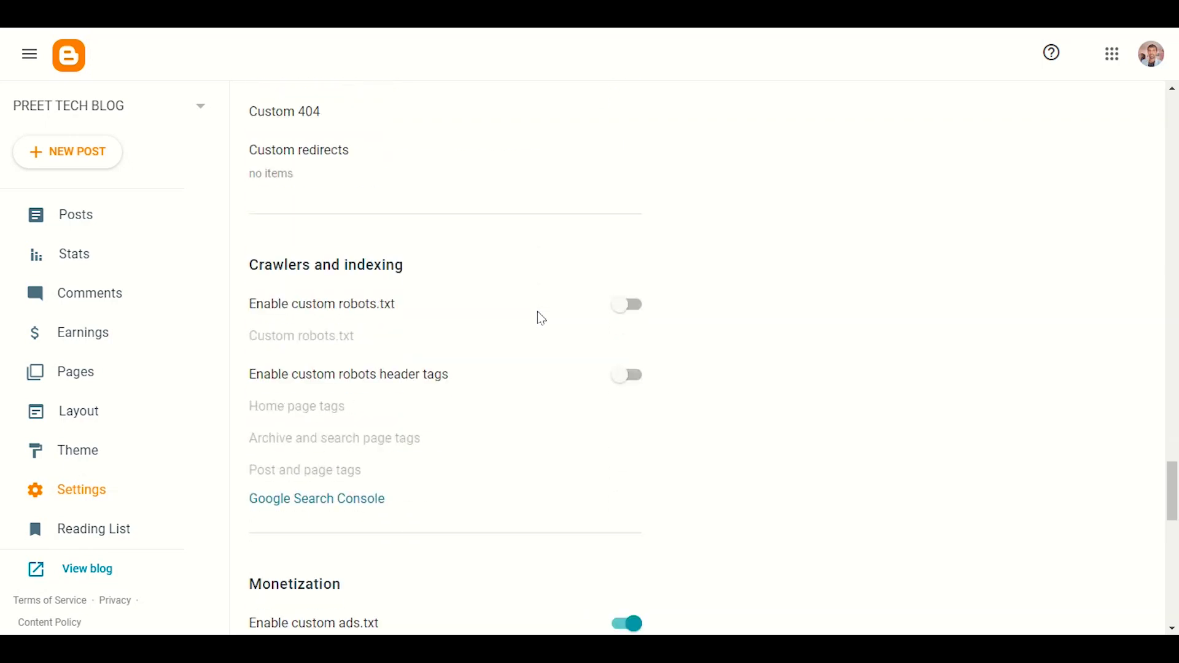
{"action": "scroll", "coordinate": [537, 313], "scroll_direction": "down", "scroll_amount": 8}
{"action": "scroll", "coordinate": [538, 308], "scroll_direction": "up", "scroll_amount": 4}
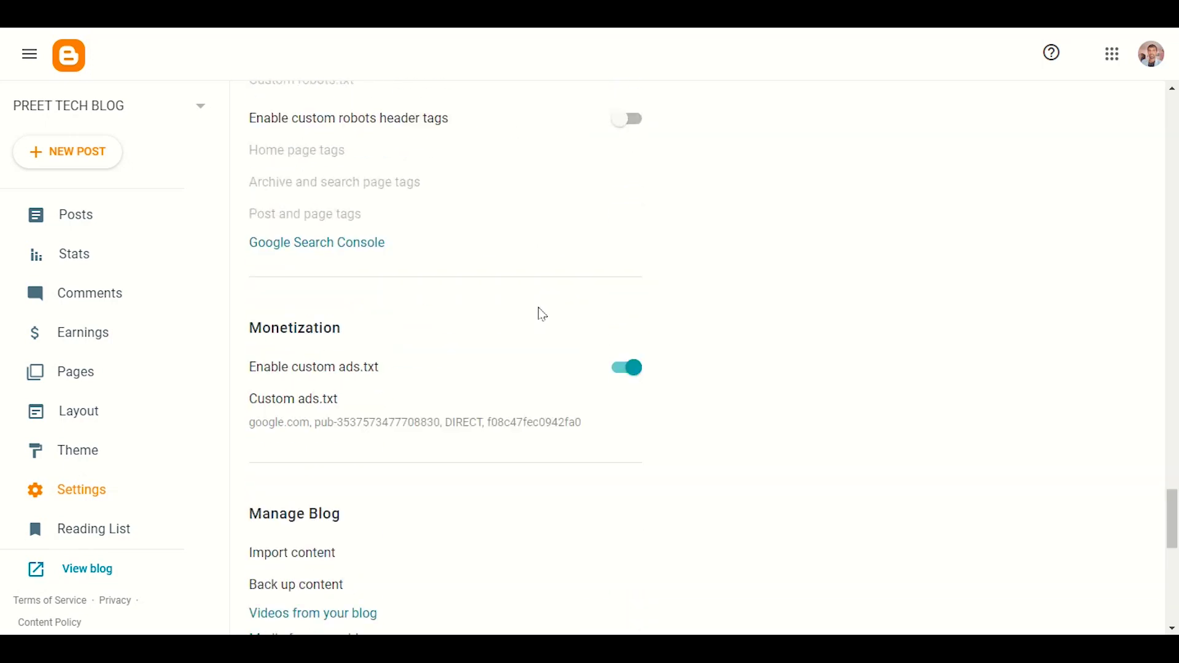
{"action": "scroll", "coordinate": [543, 315], "scroll_direction": "up", "scroll_amount": 20}
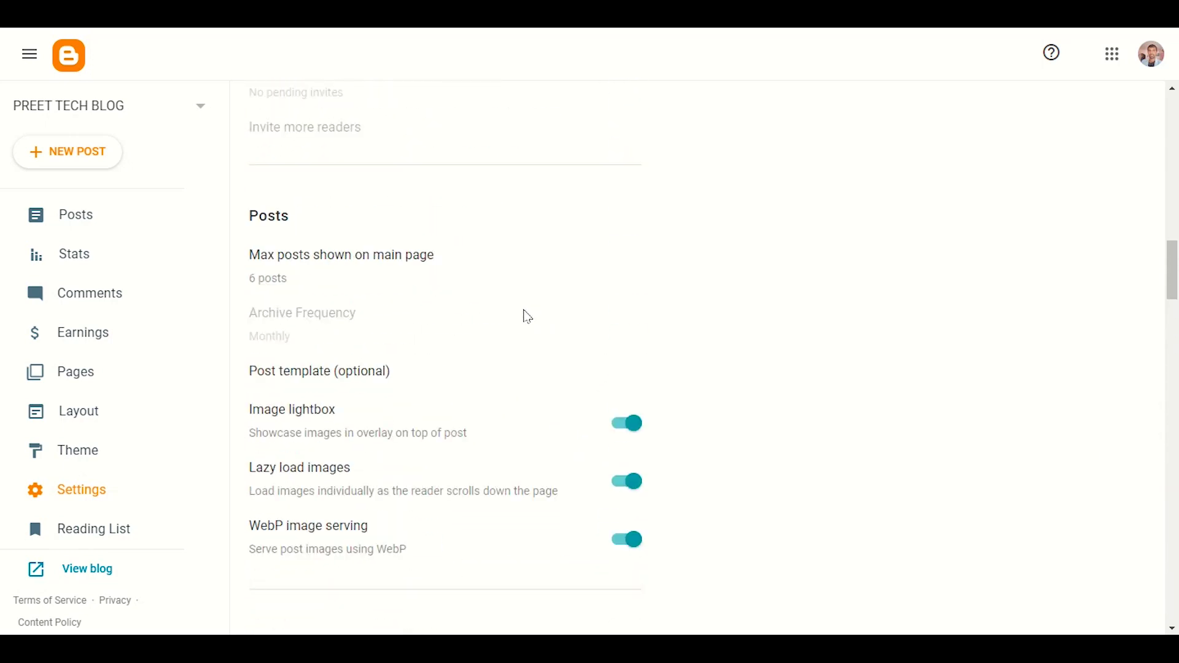
{"action": "scroll", "coordinate": [525, 316], "scroll_direction": "up", "scroll_amount": 2}
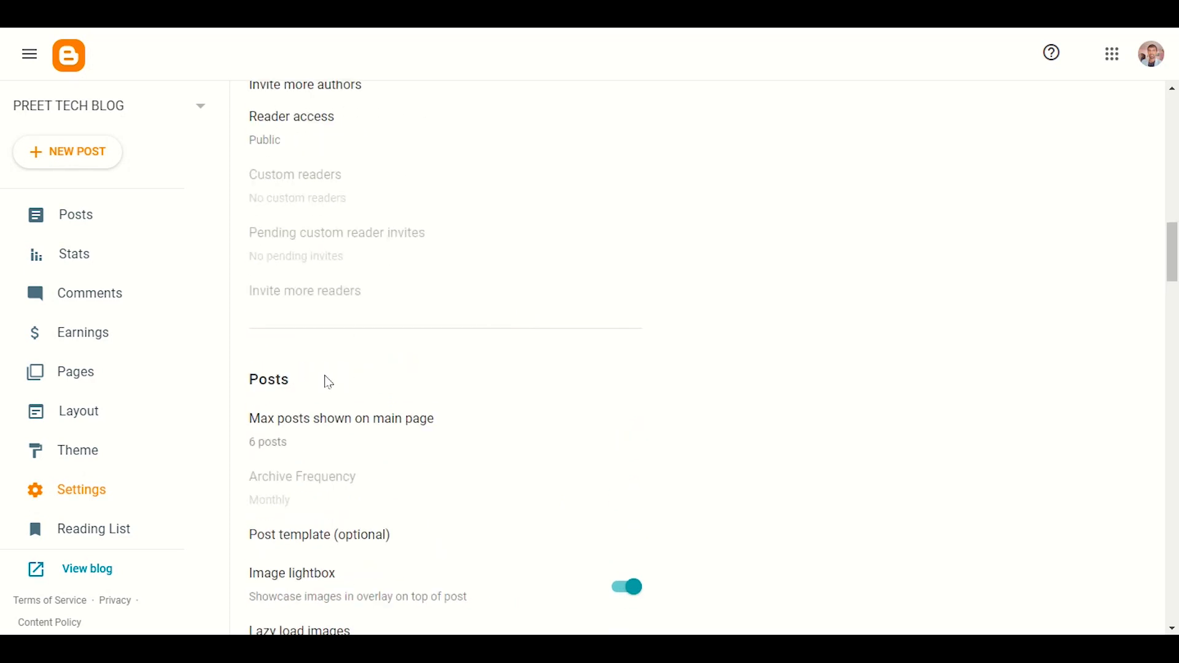
{"action": "scroll", "coordinate": [329, 380], "scroll_direction": "down", "scroll_amount": 3}
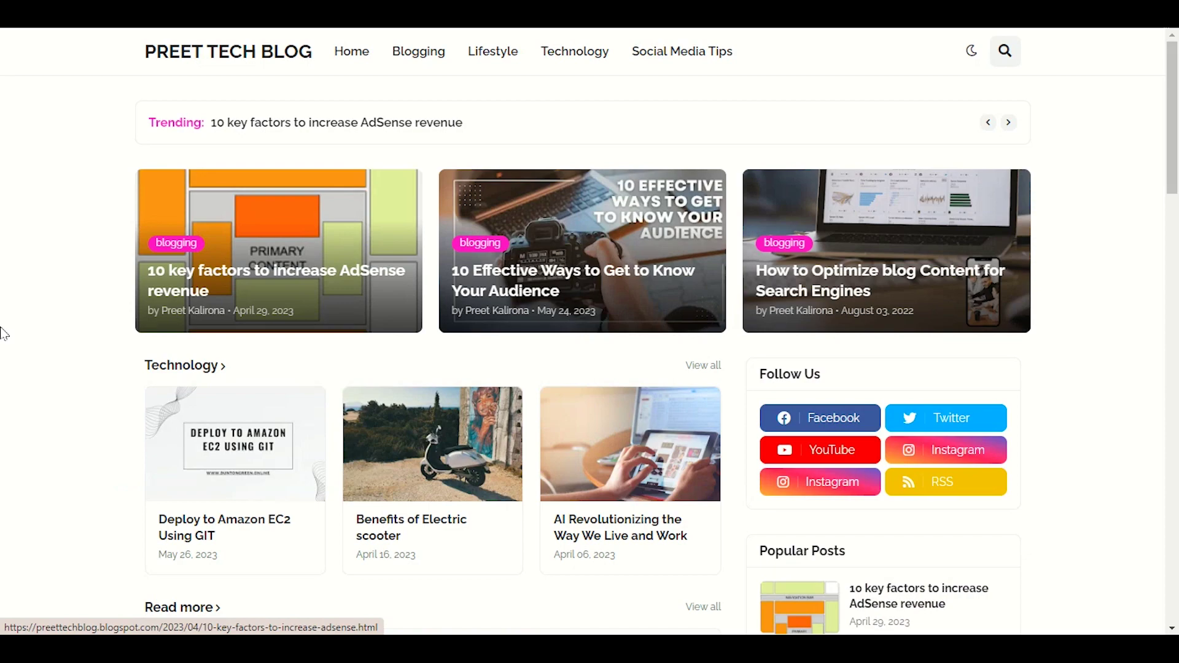
{"action": "scroll", "coordinate": [3, 332], "scroll_direction": "down", "scroll_amount": 5}
{"action": "scroll", "coordinate": [3, 331], "scroll_direction": "down", "scroll_amount": 18}
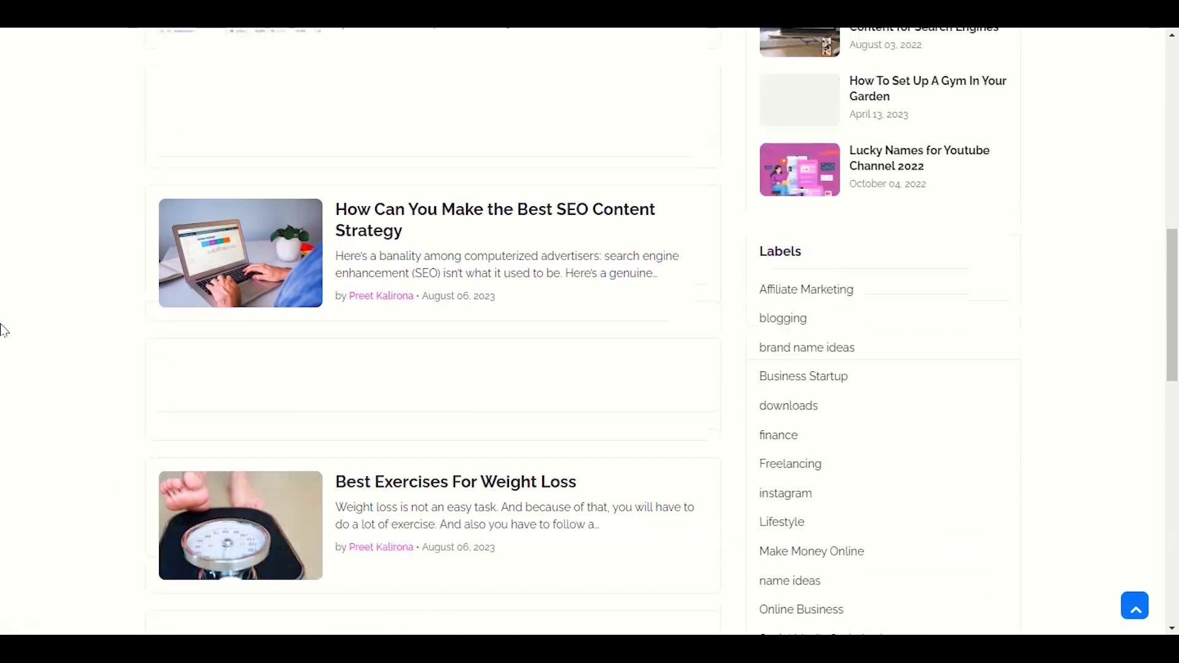
{"action": "scroll", "coordinate": [3, 331], "scroll_direction": "down", "scroll_amount": 6}
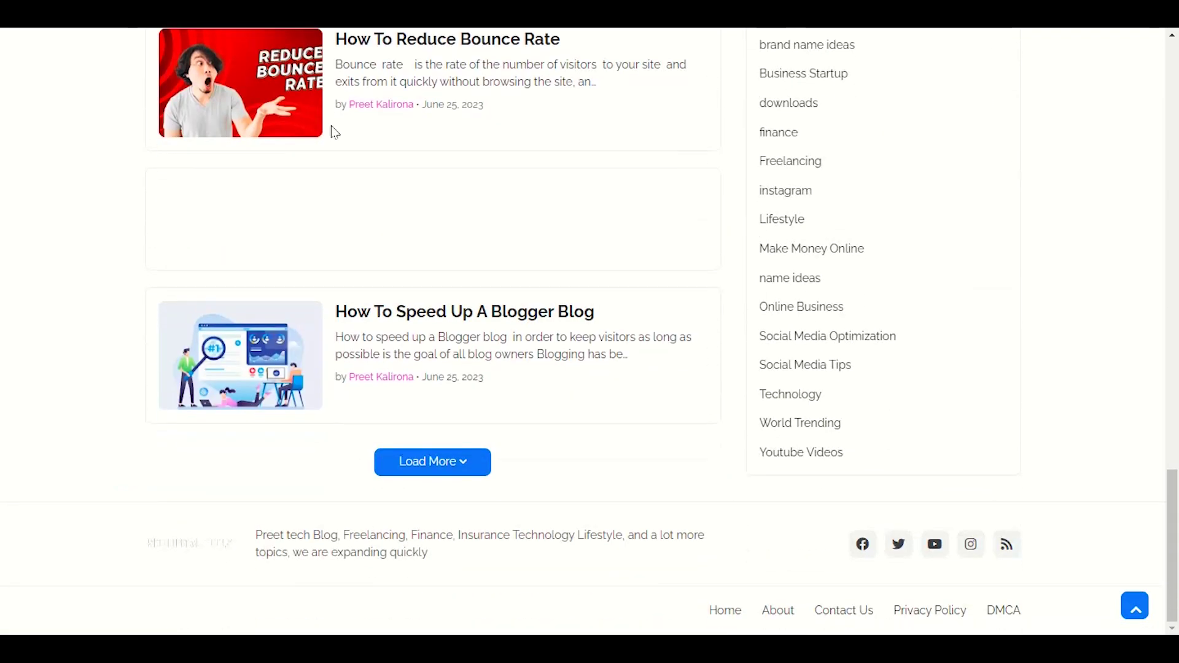
{"action": "scroll", "coordinate": [11, 350], "scroll_direction": "up", "scroll_amount": 20}
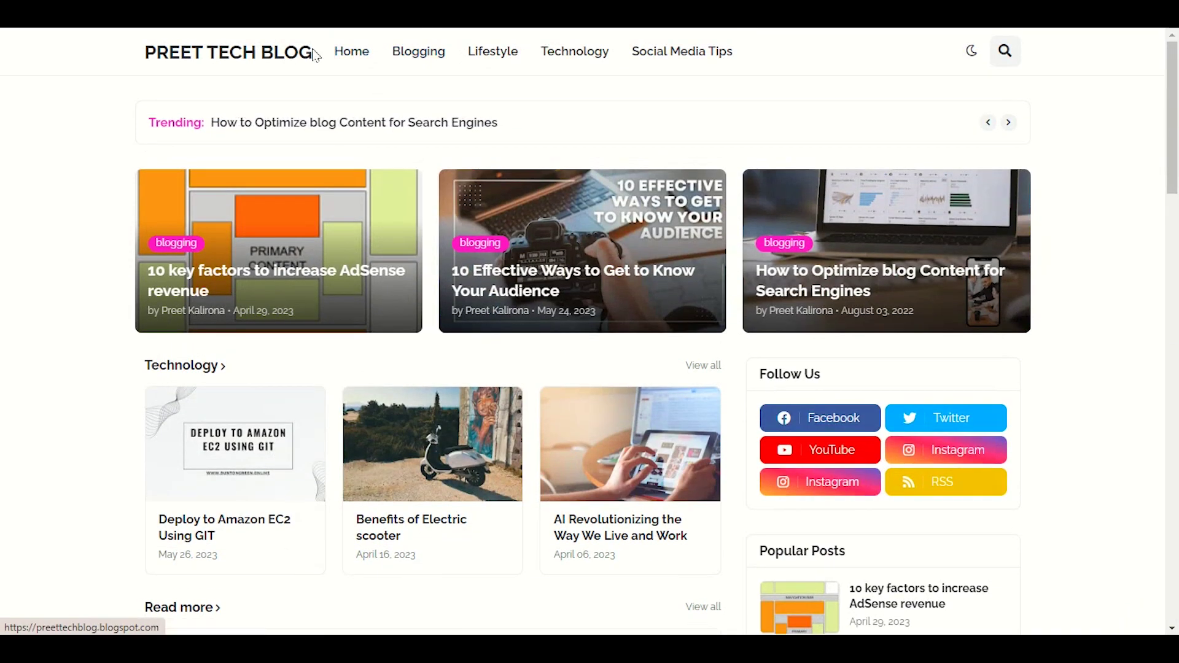
{"action": "left_click", "coordinate": [270, 54]}
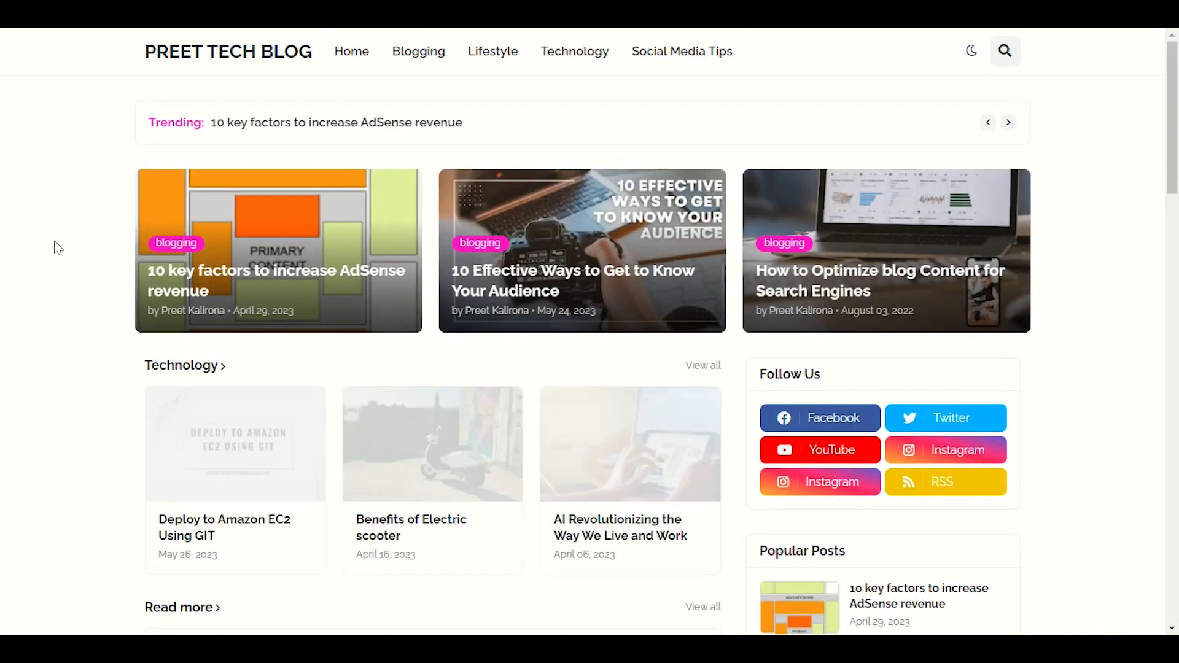
{"action": "scroll", "coordinate": [53, 245], "scroll_direction": "down", "scroll_amount": 7}
{"action": "scroll", "coordinate": [30, 257], "scroll_direction": "down", "scroll_amount": 20}
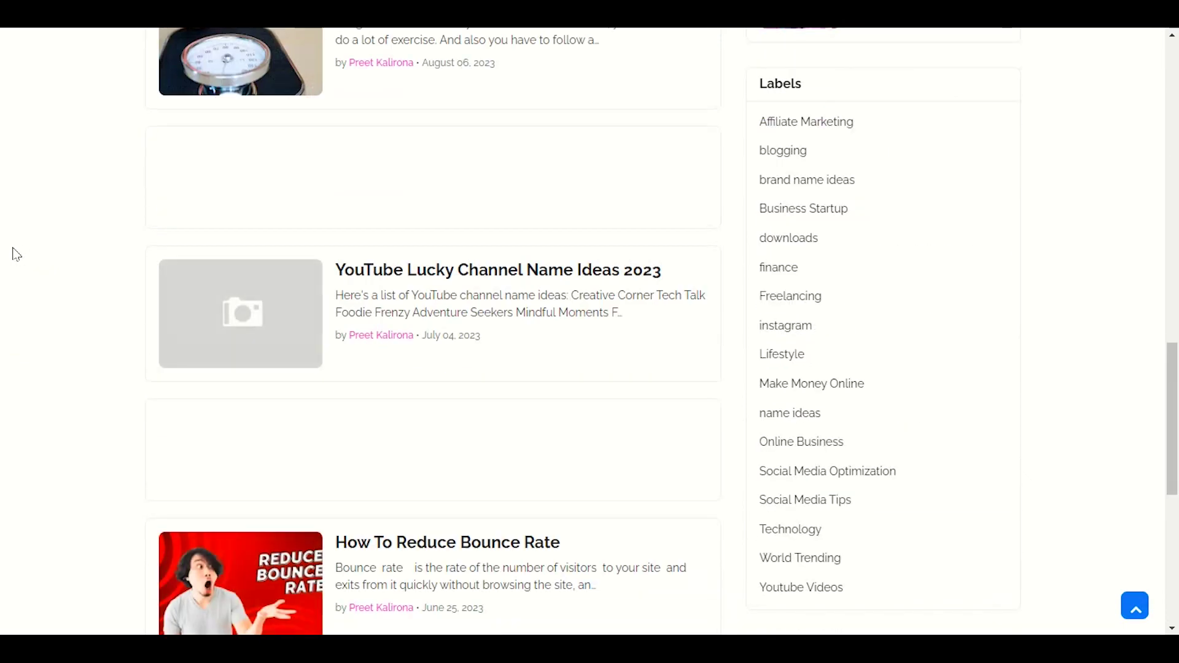
{"action": "scroll", "coordinate": [5, 255], "scroll_direction": "up", "scroll_amount": 8}
{"action": "scroll", "coordinate": [5, 255], "scroll_direction": "up", "scroll_amount": 6}
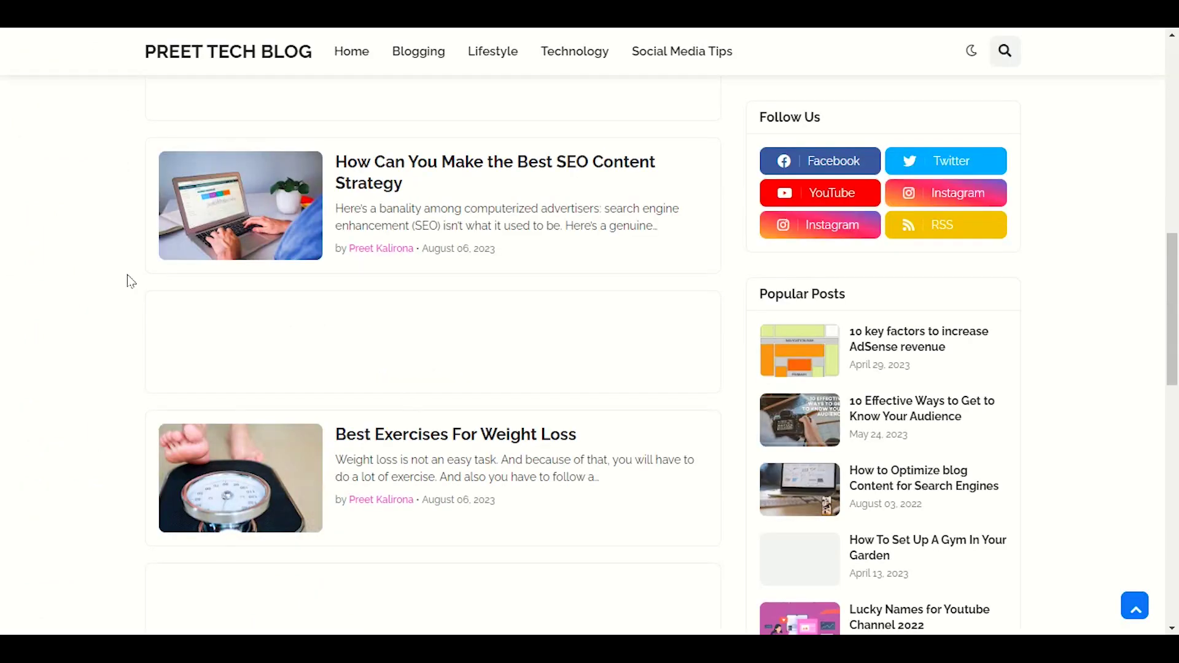
{"action": "scroll", "coordinate": [113, 344], "scroll_direction": "up", "scroll_amount": 10}
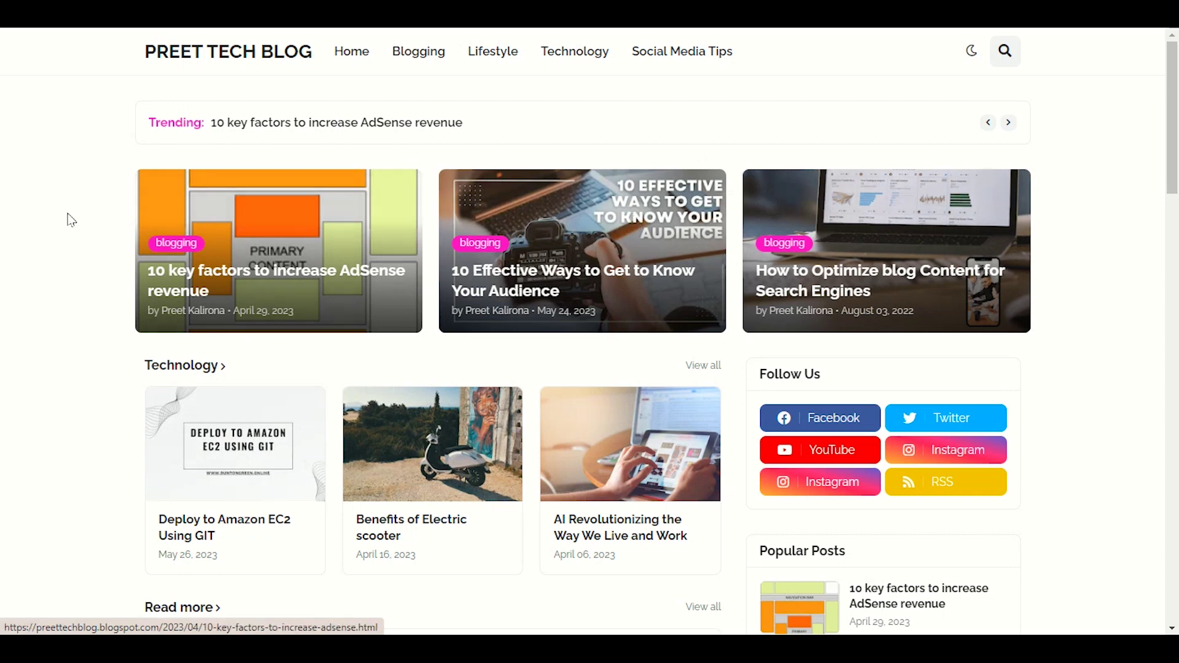
Scroll through the PREET TECH BLOG Technology and Read more posts, then back to the top
{"action": "scroll", "coordinate": [37, 220], "scroll_direction": "down", "scroll_amount": 1}
{"action": "scroll", "coordinate": [35, 219], "scroll_direction": "down", "scroll_amount": 6}
{"action": "scroll", "coordinate": [20, 234], "scroll_direction": "up", "scroll_amount": 5}
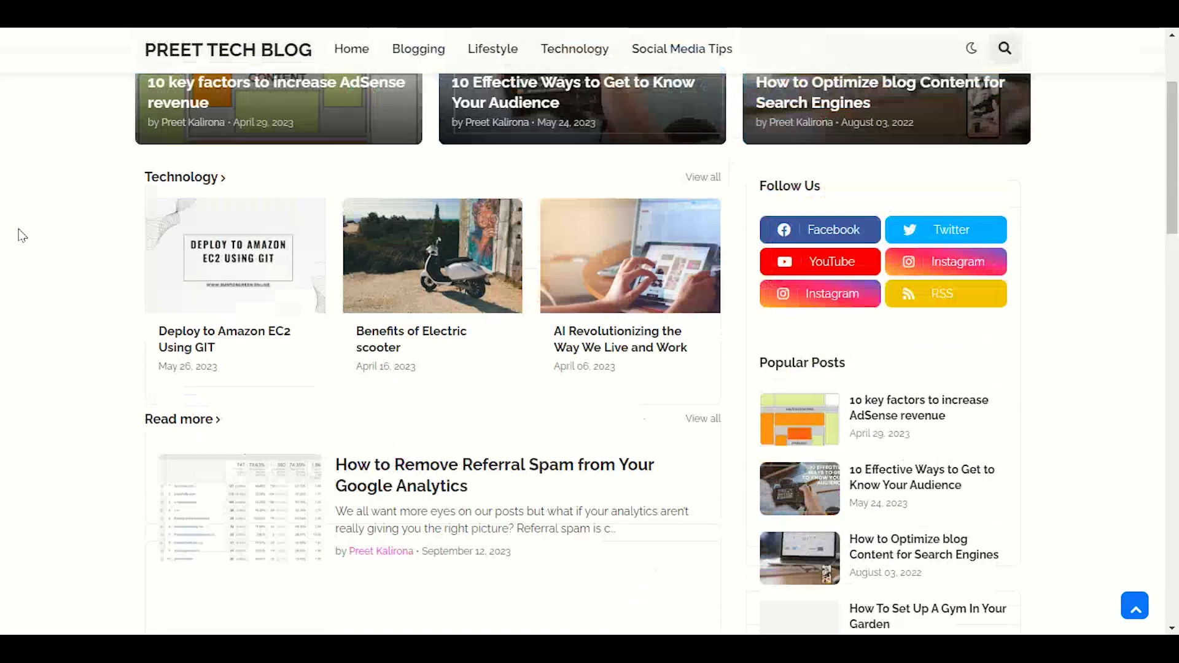
{"action": "scroll", "coordinate": [17, 229], "scroll_direction": "up", "scroll_amount": 2}
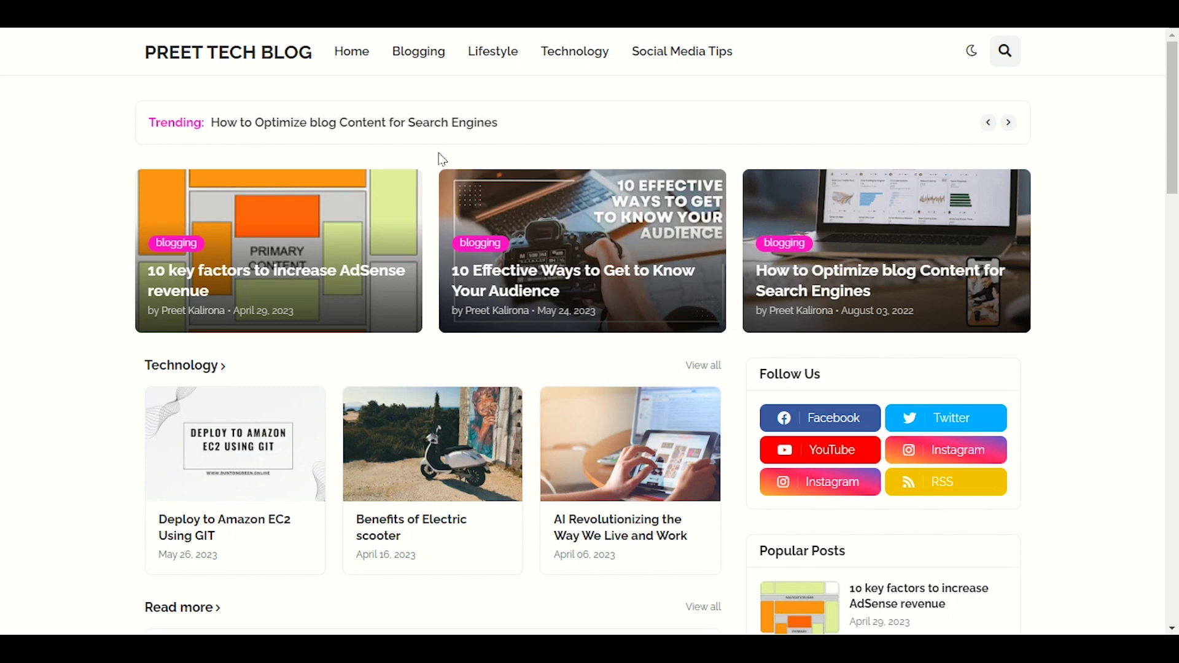
{"action": "scroll", "coordinate": [442, 158], "scroll_direction": "down", "scroll_amount": 3}
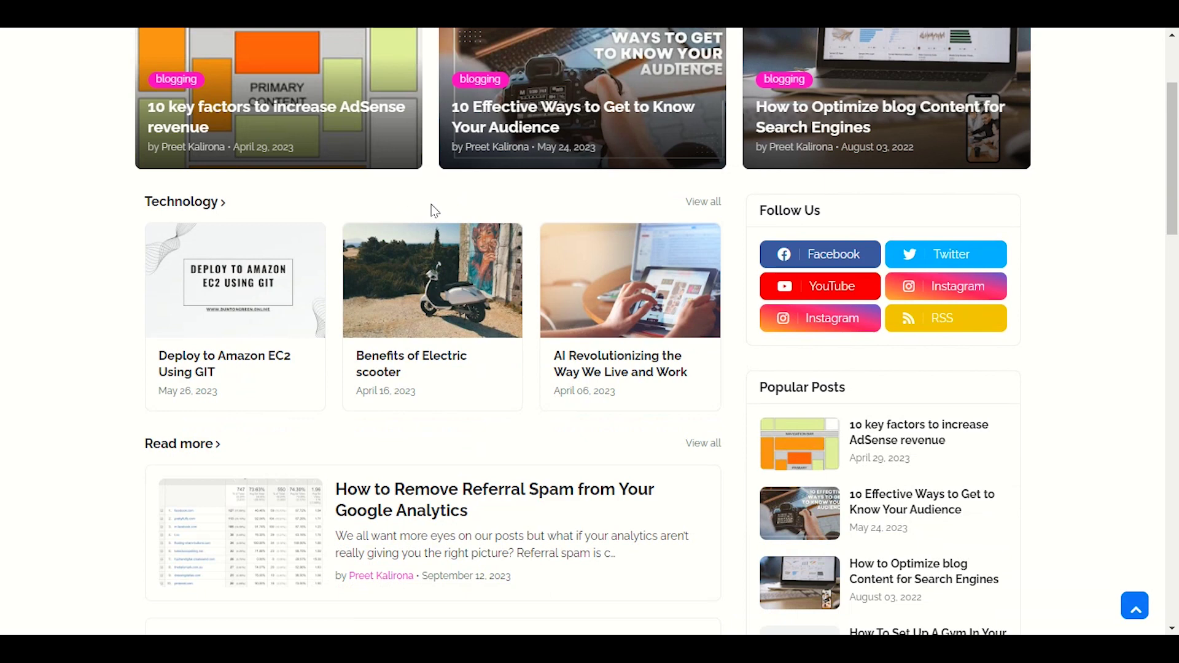
{"action": "scroll", "coordinate": [435, 211], "scroll_direction": "up", "scroll_amount": 3}
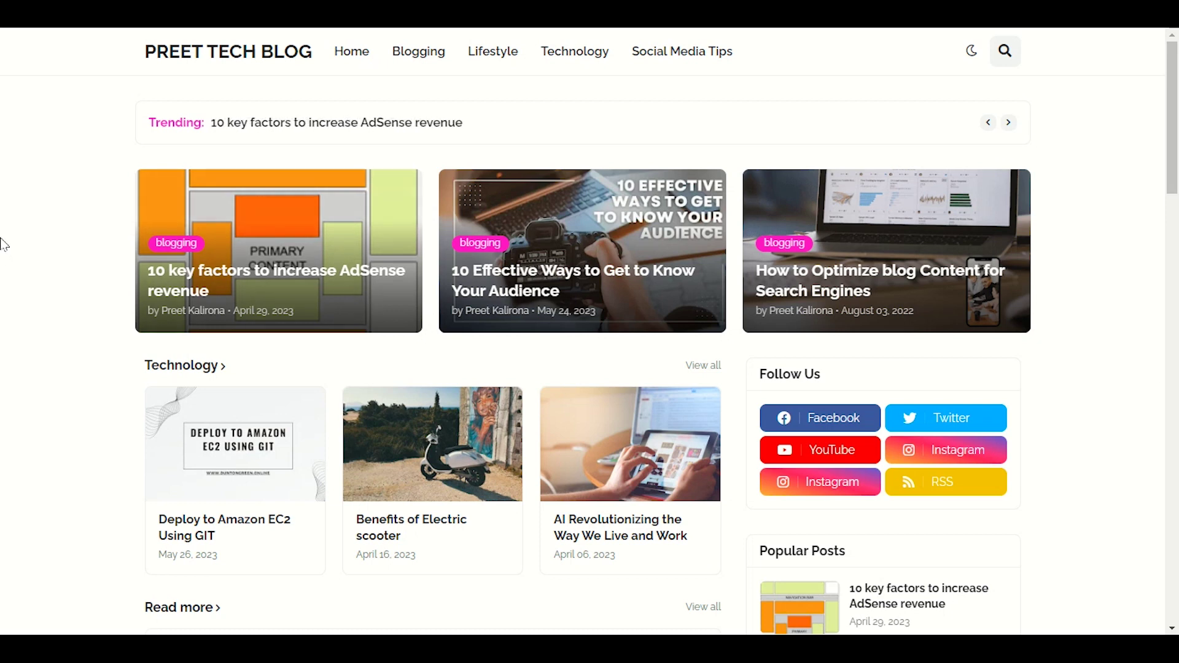
{"action": "scroll", "coordinate": [651, 323], "scroll_direction": "down", "scroll_amount": 4}
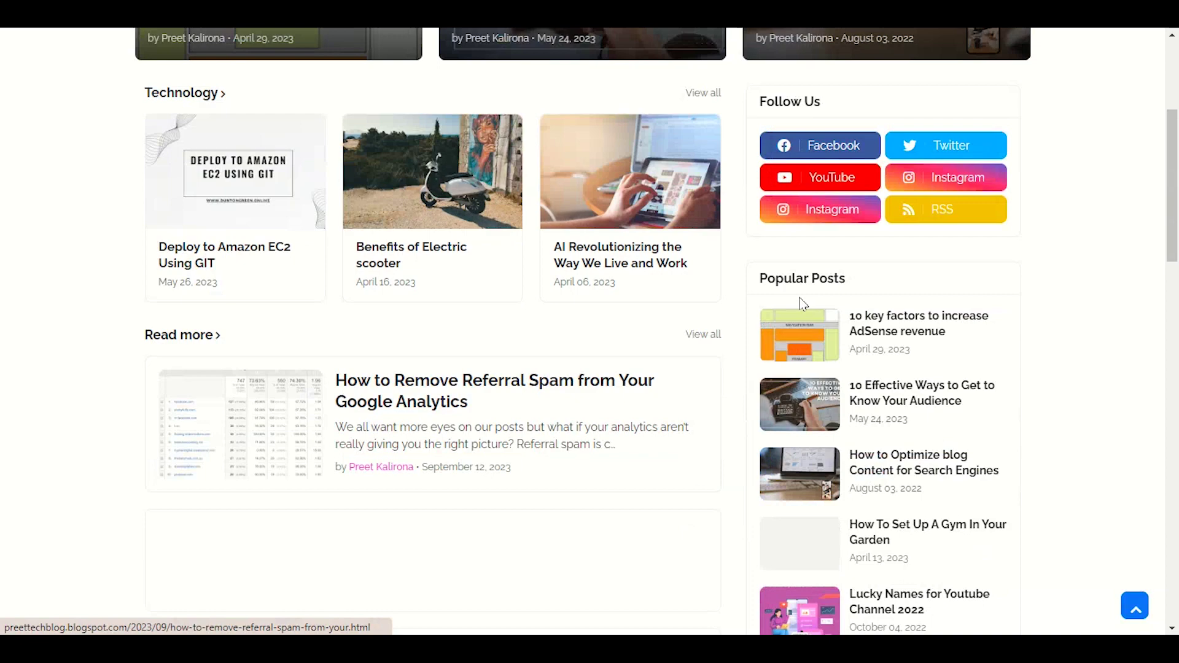
{"action": "scroll", "coordinate": [3, 504], "scroll_direction": "down", "scroll_amount": 10}
{"action": "scroll", "coordinate": [3, 482], "scroll_direction": "up", "scroll_amount": 14}
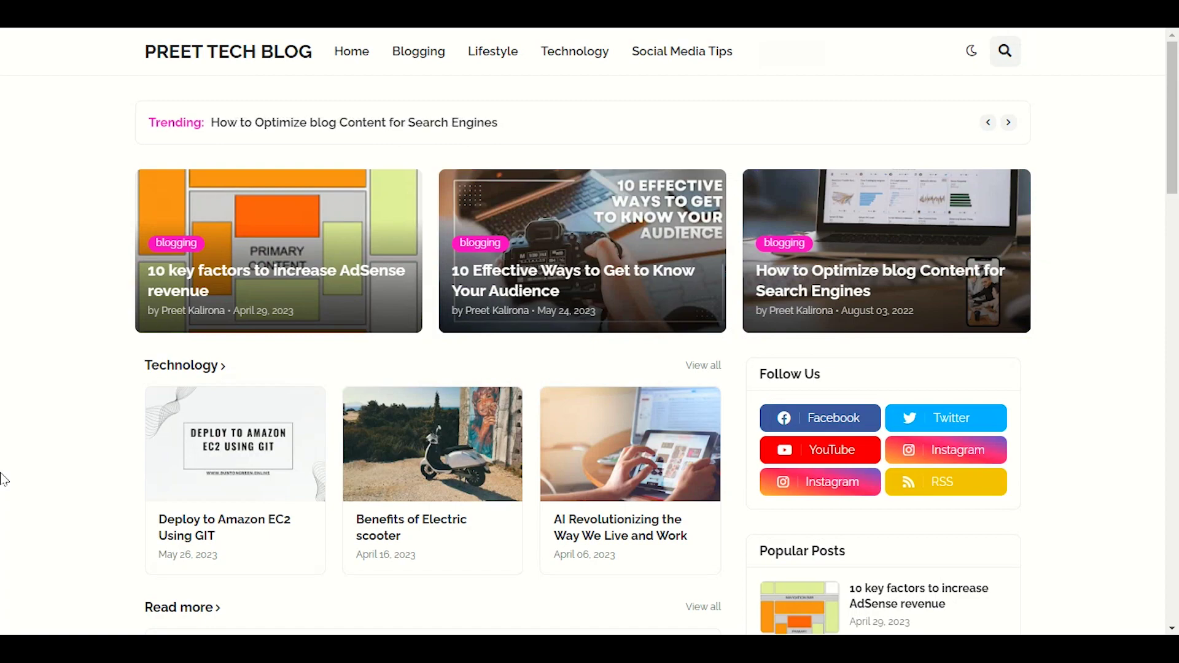
{"action": "scroll", "coordinate": [4, 480], "scroll_direction": "down", "scroll_amount": 3}
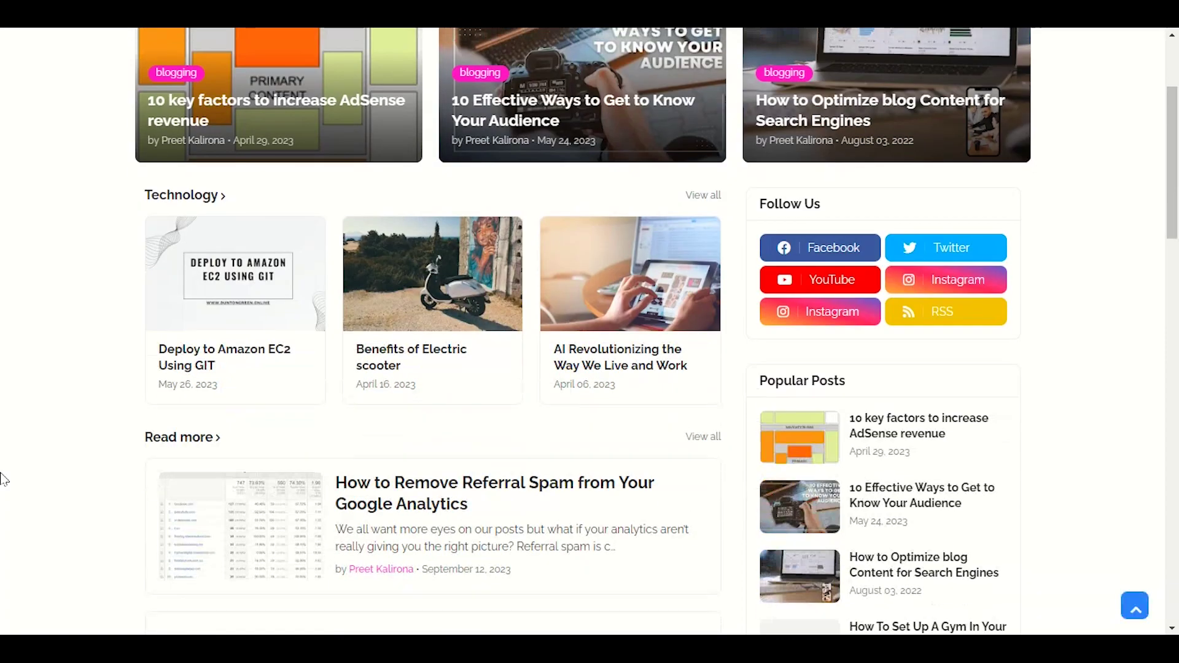
{"action": "scroll", "coordinate": [4, 481], "scroll_direction": "up", "scroll_amount": 3}
{"action": "scroll", "coordinate": [3, 480], "scroll_direction": "down", "scroll_amount": 12}
{"action": "scroll", "coordinate": [3, 481], "scroll_direction": "up", "scroll_amount": 12}
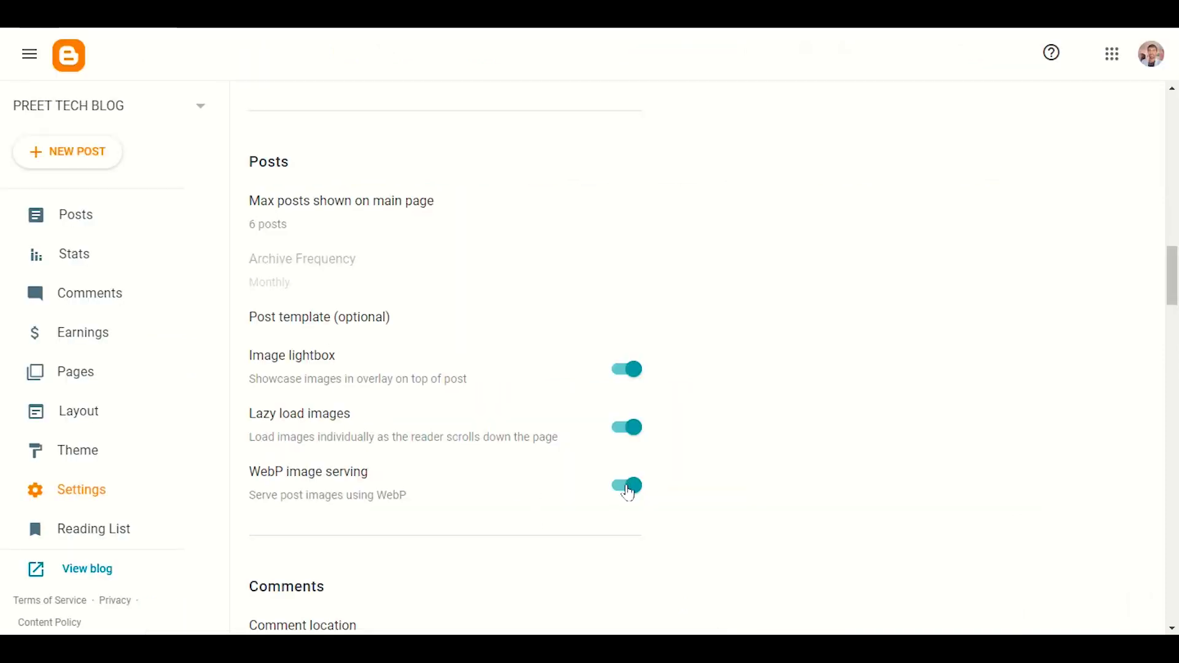
Switch to the live blog homepage and scroll to the footer and back to check thumbnails
{"action": "left_click", "coordinate": [442, 19]}
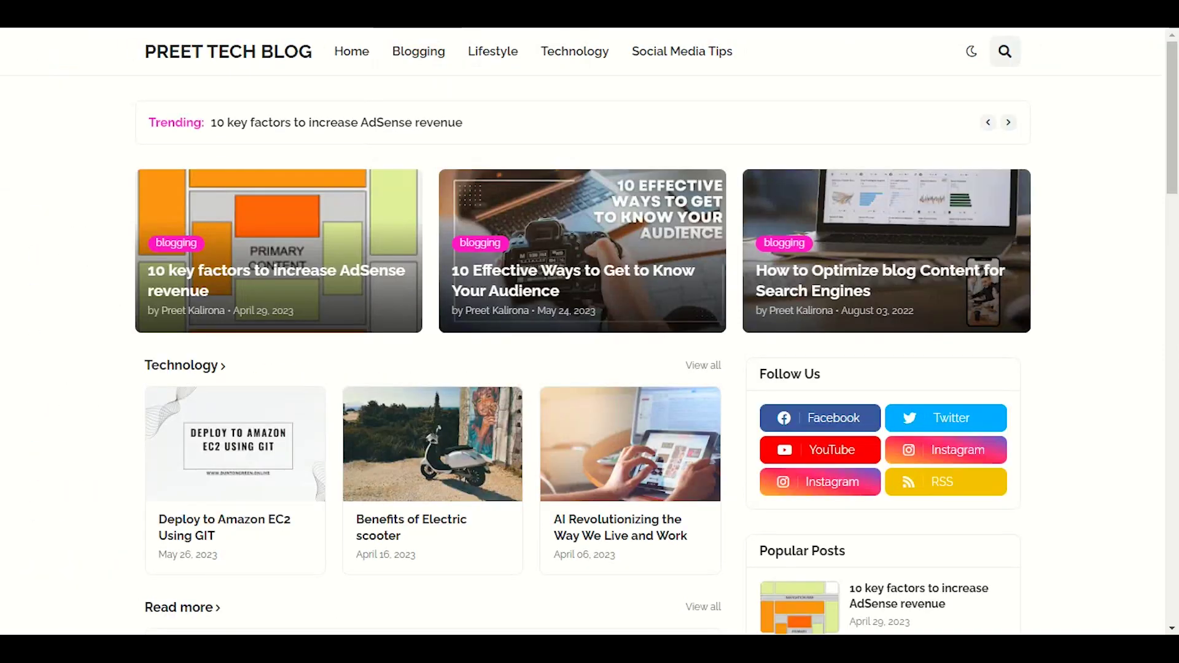
{"action": "scroll", "coordinate": [49, 437], "scroll_direction": "down", "scroll_amount": 7}
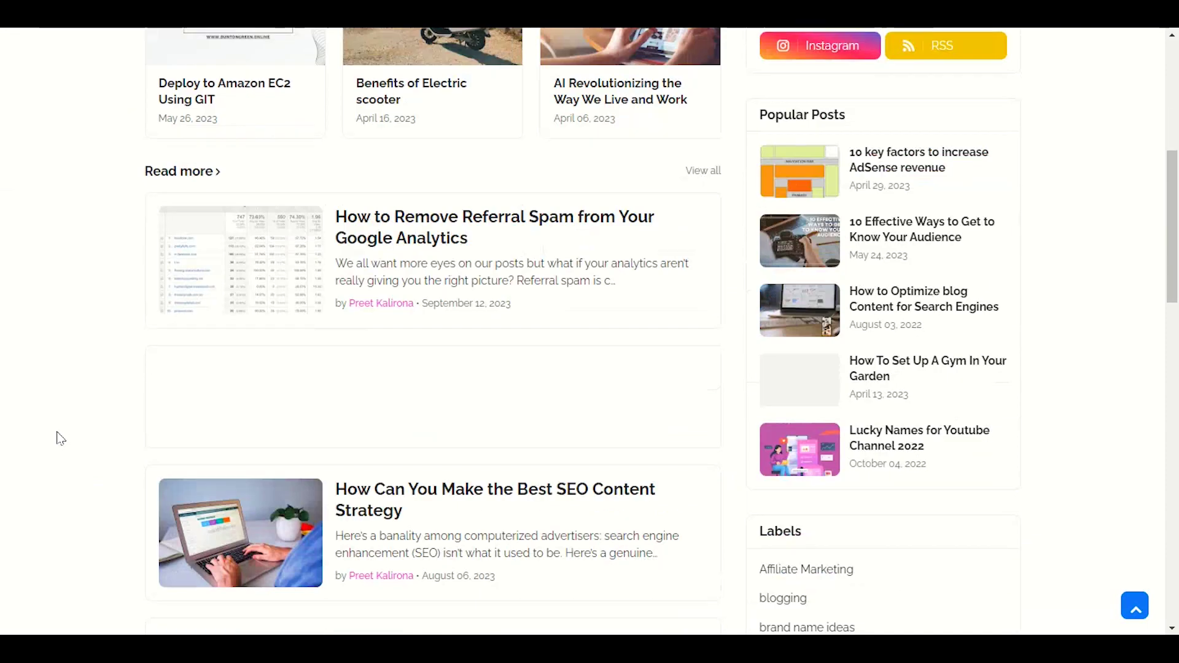
{"action": "scroll", "coordinate": [66, 437], "scroll_direction": "down", "scroll_amount": 9}
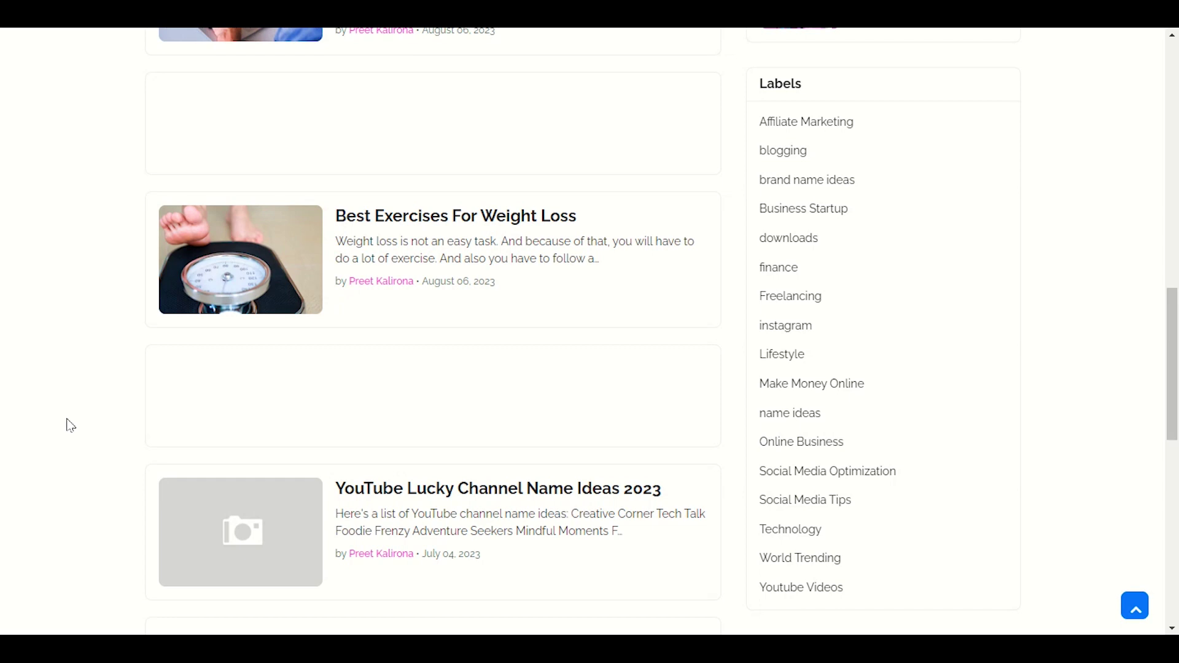
{"action": "scroll", "coordinate": [71, 426], "scroll_direction": "down", "scroll_amount": 10}
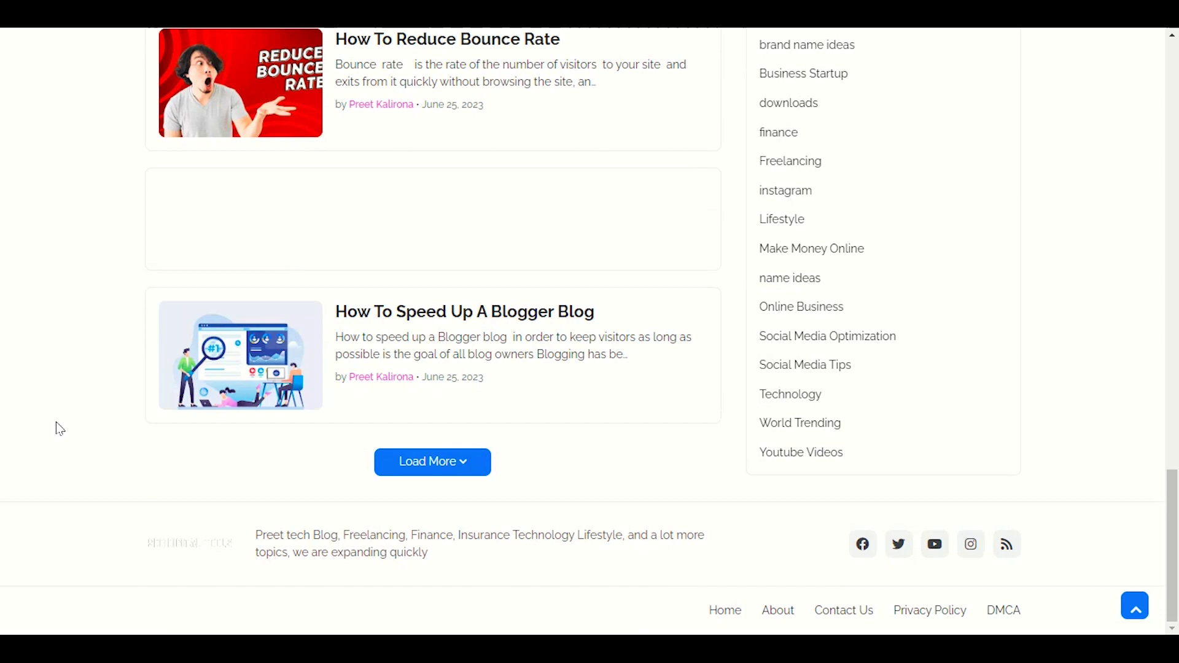
{"action": "scroll", "coordinate": [60, 429], "scroll_direction": "up", "scroll_amount": 10}
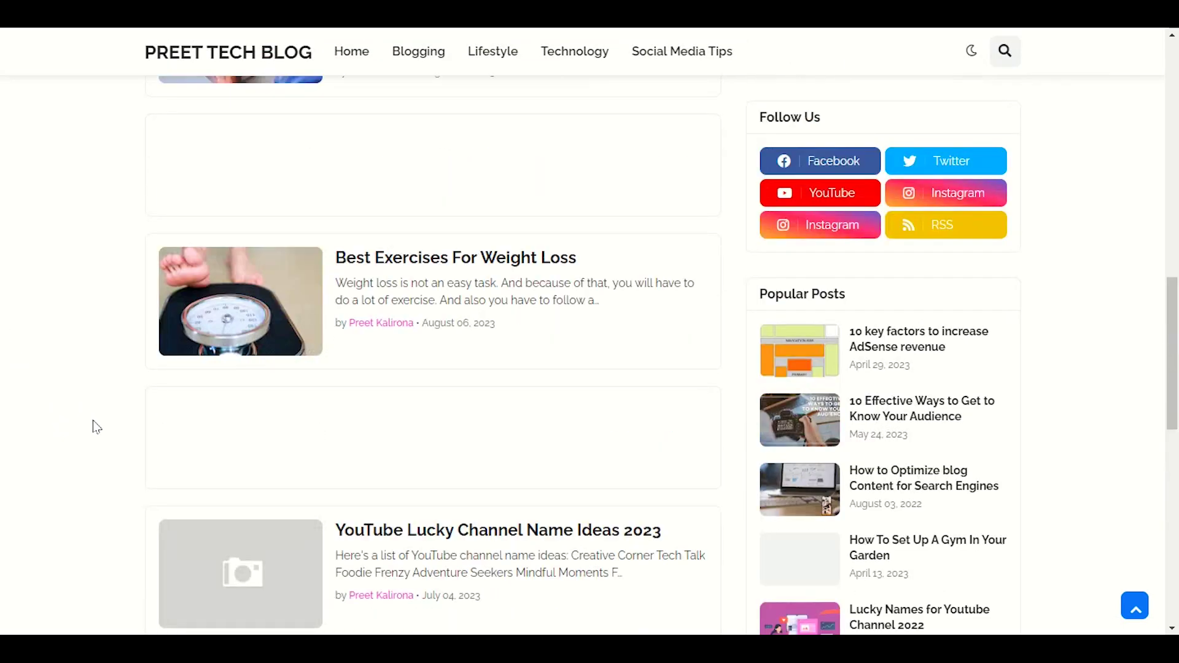
{"action": "scroll", "coordinate": [96, 427], "scroll_direction": "up", "scroll_amount": 10}
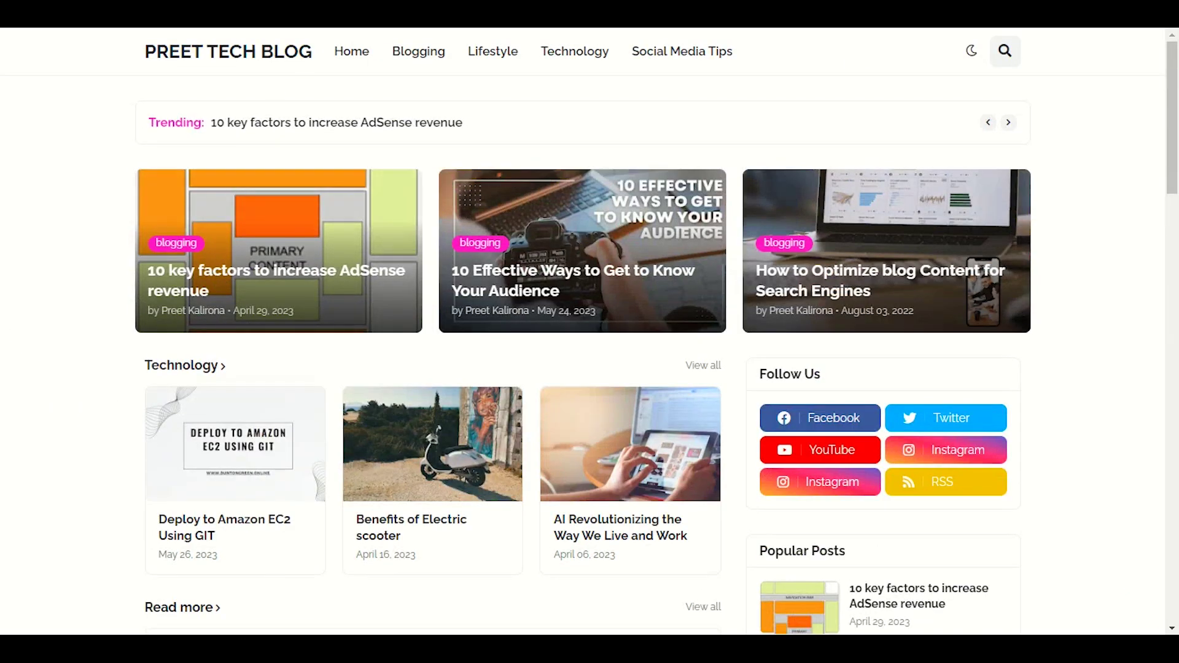
Load preettechblog.blogspot.com in a new Incognito window and scroll down to check the thumbnails load
{"action": "key", "text": "alt+f"}
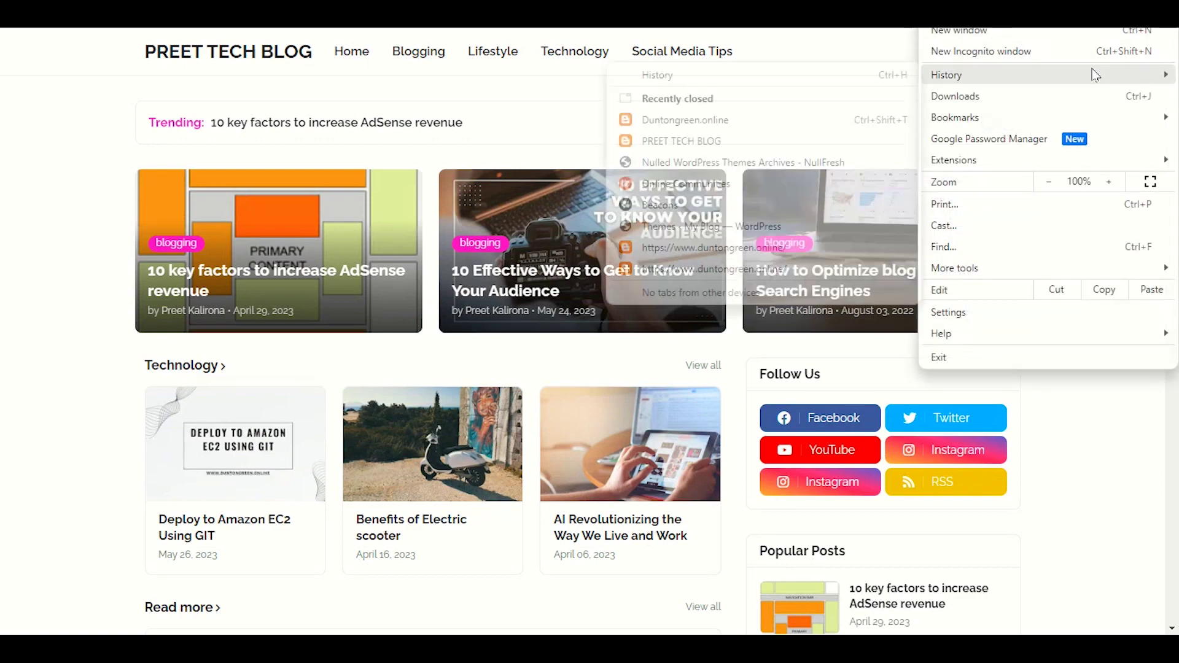
{"action": "left_click", "coordinate": [1088, 60]}
{"action": "type", "text": "https://preettechblog.blogspot.com/"}
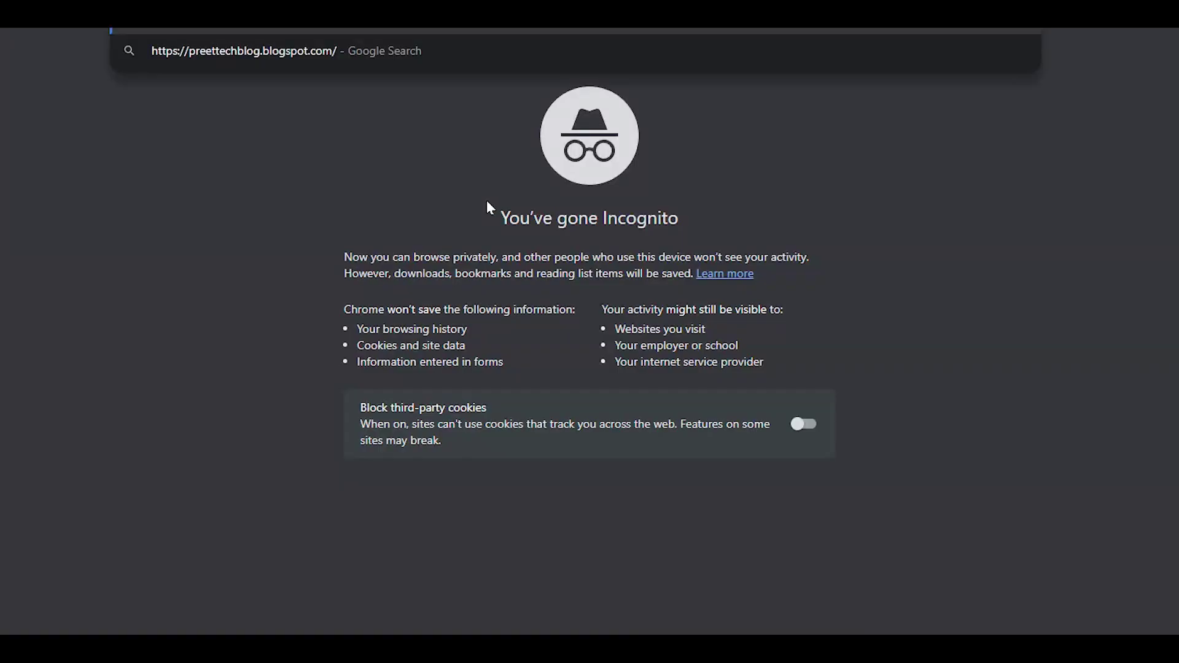
{"action": "key", "text": "Return"}
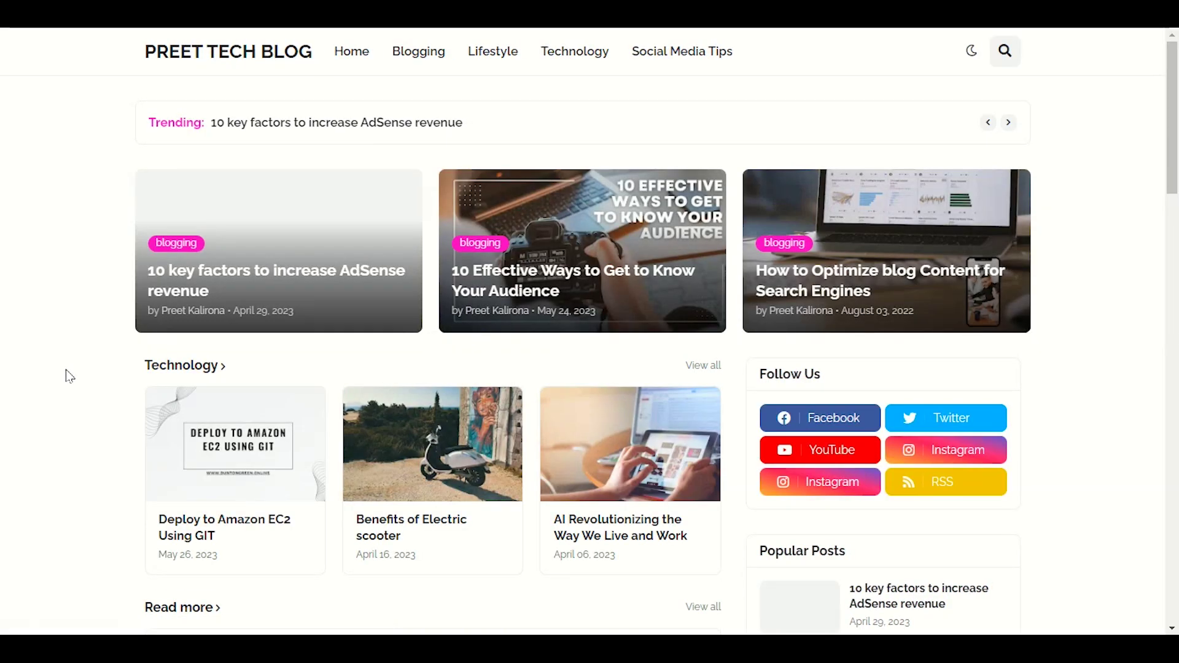
{"action": "scroll", "coordinate": [69, 377], "scroll_direction": "down", "scroll_amount": 9}
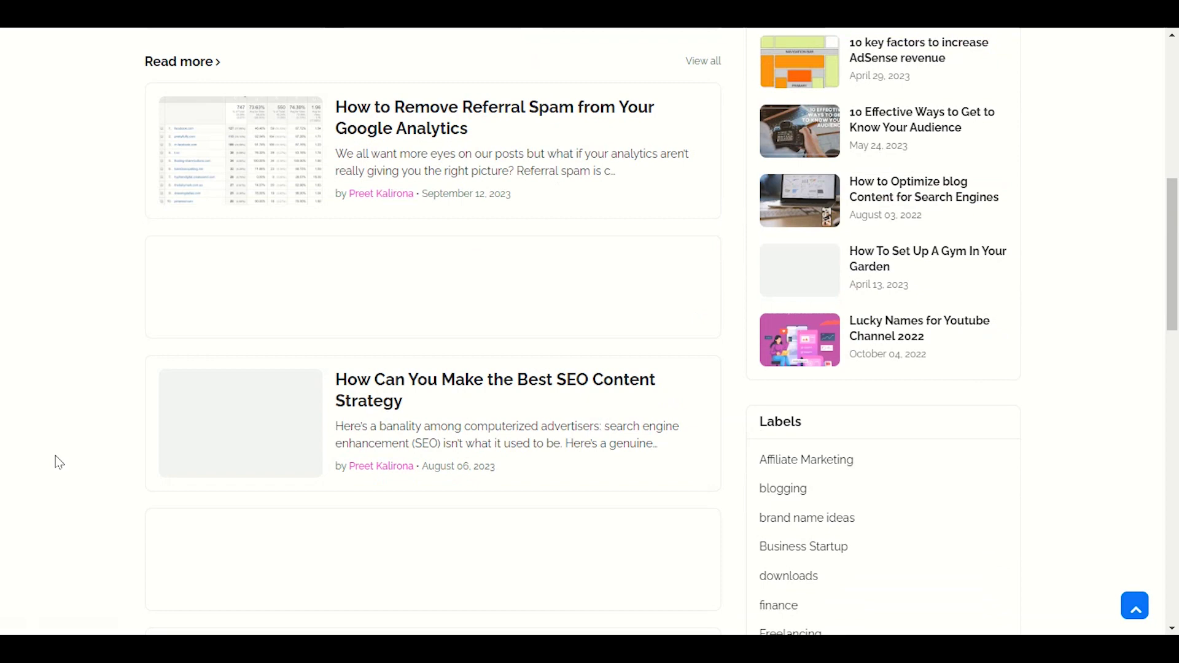
{"action": "scroll", "coordinate": [46, 442], "scroll_direction": "down", "scroll_amount": 5}
{"action": "scroll", "coordinate": [47, 443], "scroll_direction": "down", "scroll_amount": 4}
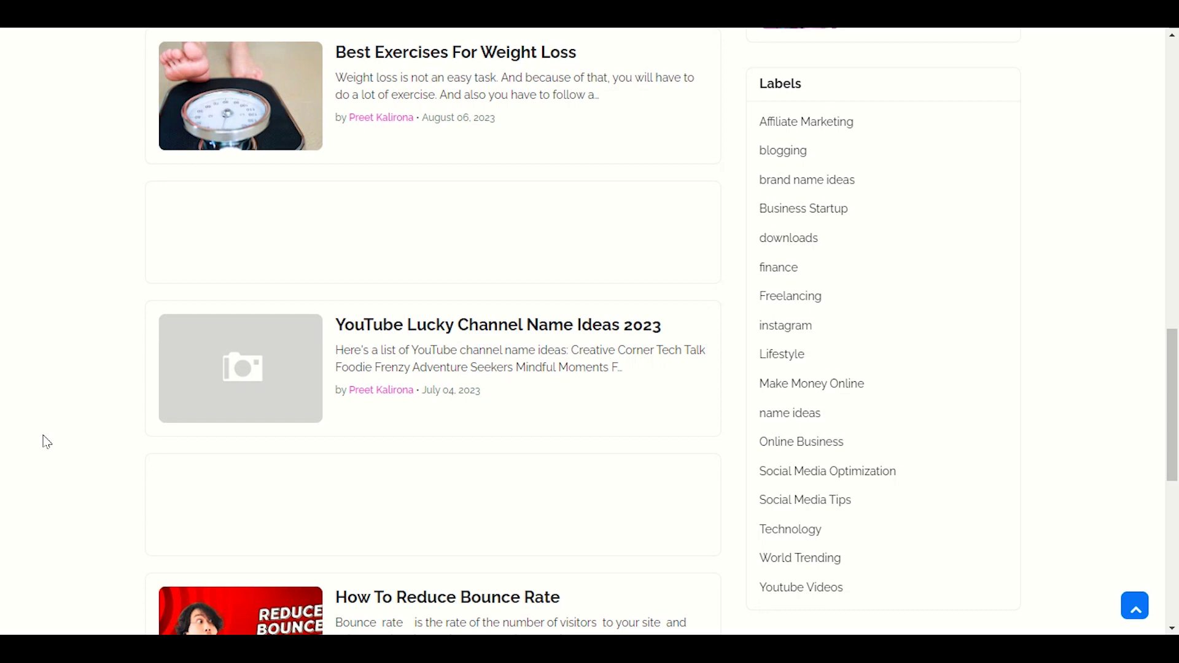
{"action": "scroll", "coordinate": [47, 442], "scroll_direction": "down", "scroll_amount": 4}
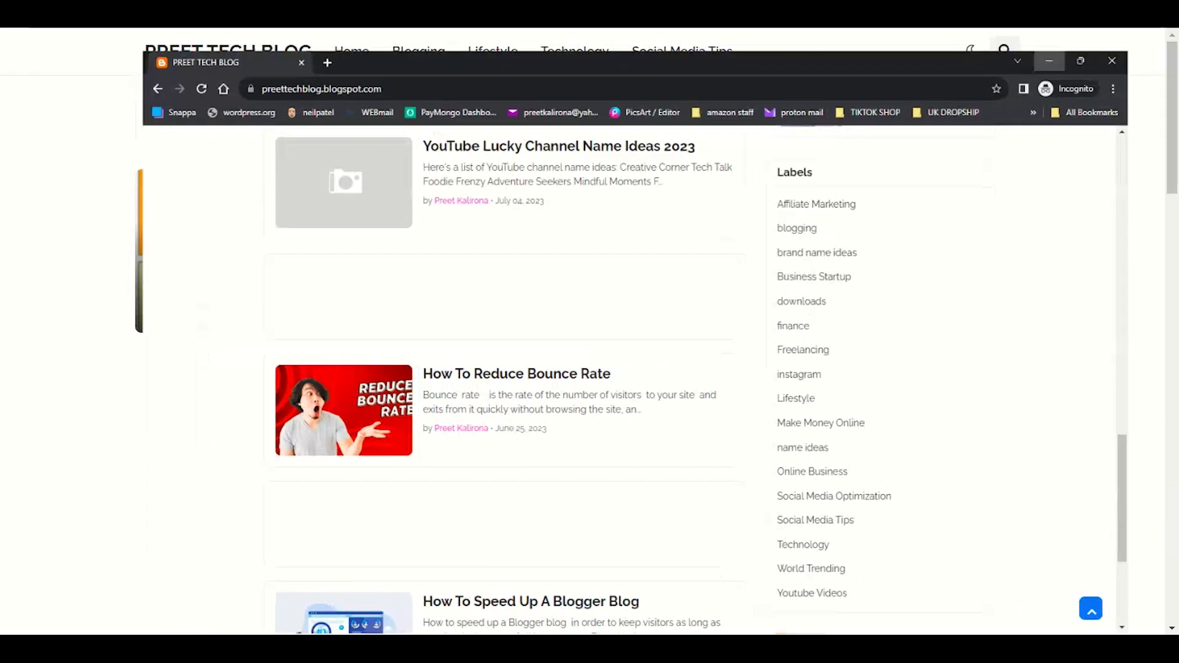